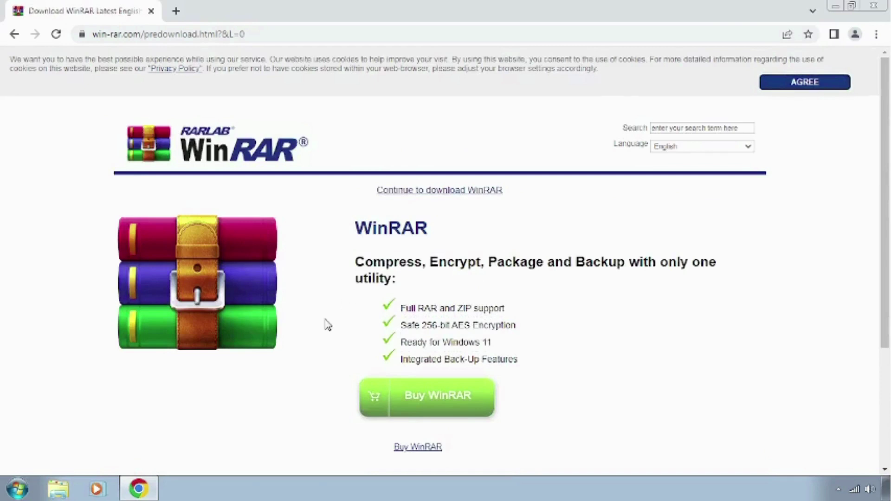
Download WinRAR from the win-rar.com page and launch the downloaded winrar-x64-611.exe installer
scroll(326, 321, down, 3)
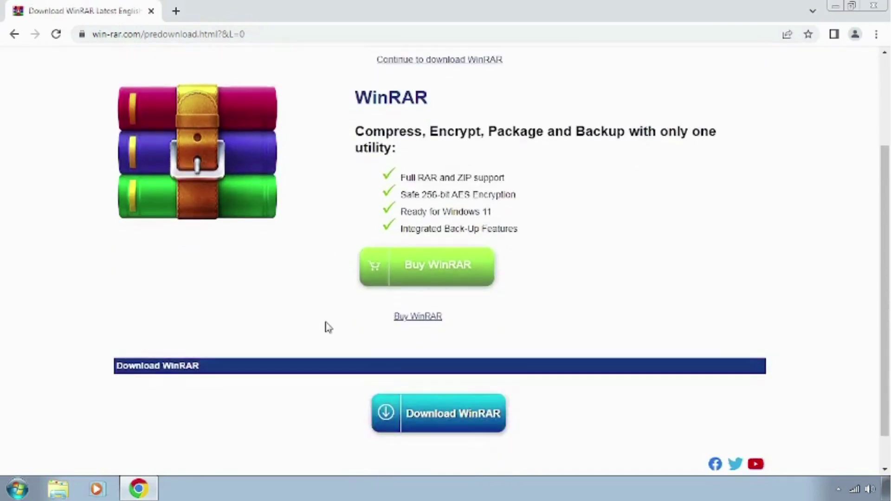
click(436, 424)
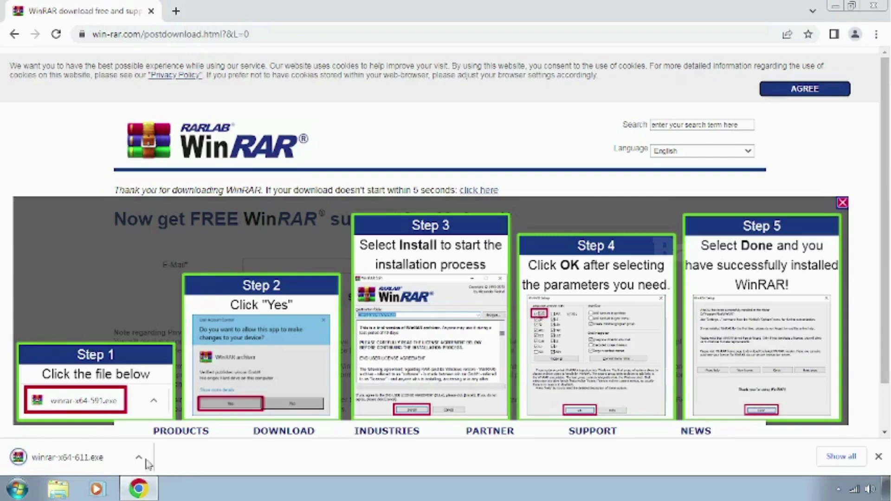
click(86, 461)
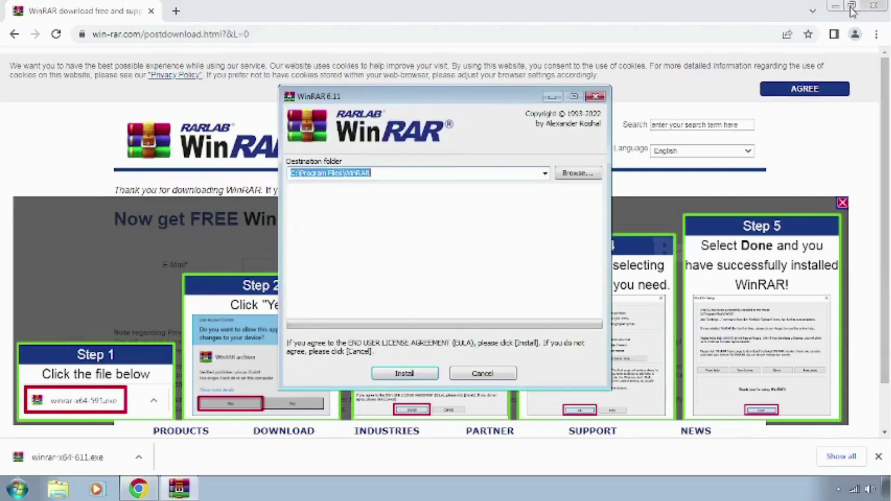
Minimize the browser, install WinRAR 6.11 to C:\Program Files\WinRAR, and close the finished setup and its shortcuts folder
click(838, 9)
click(838, 9)
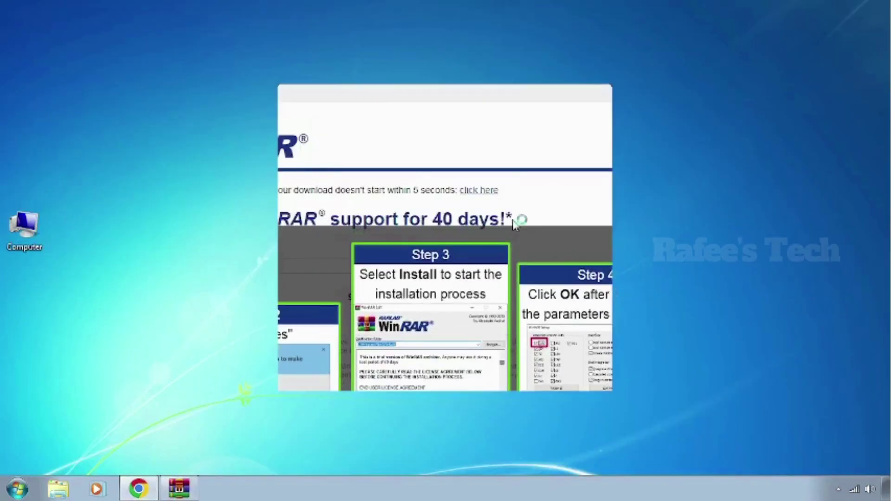
click(179, 487)
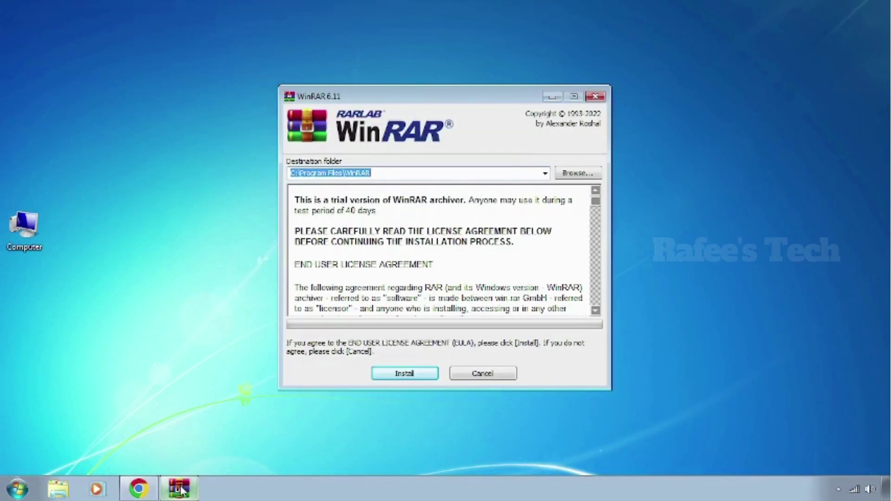
click(405, 374)
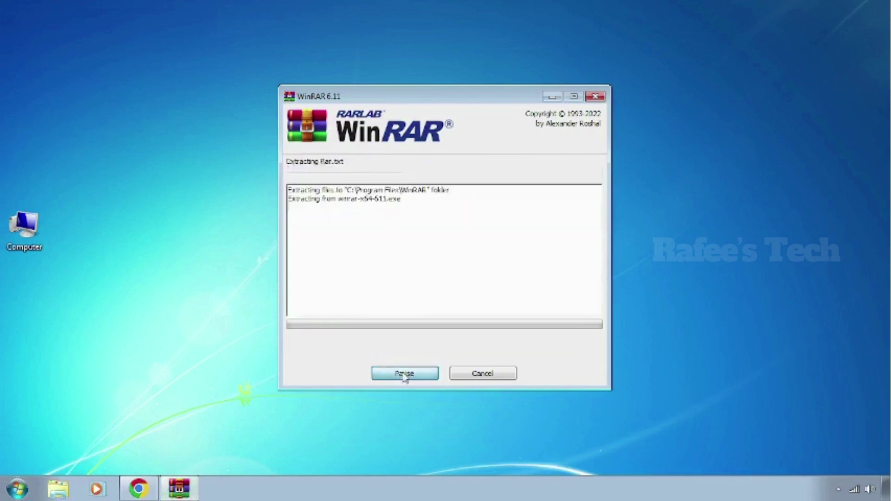
click(402, 374)
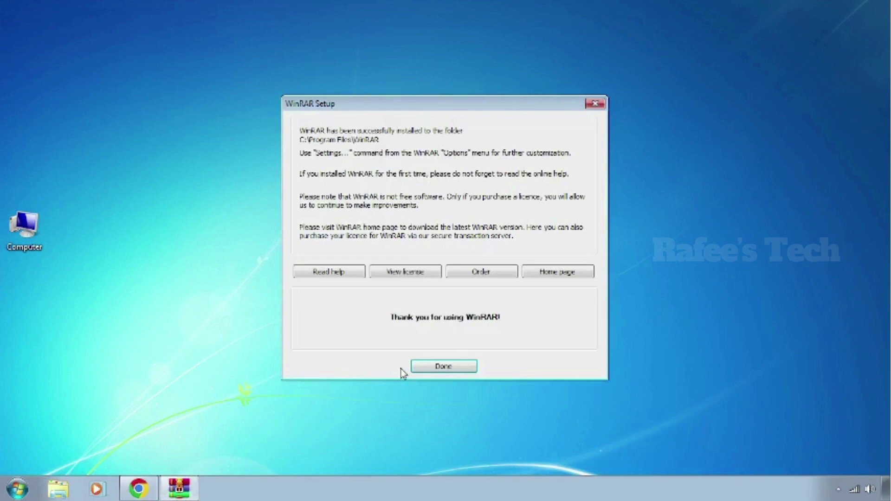
click(445, 370)
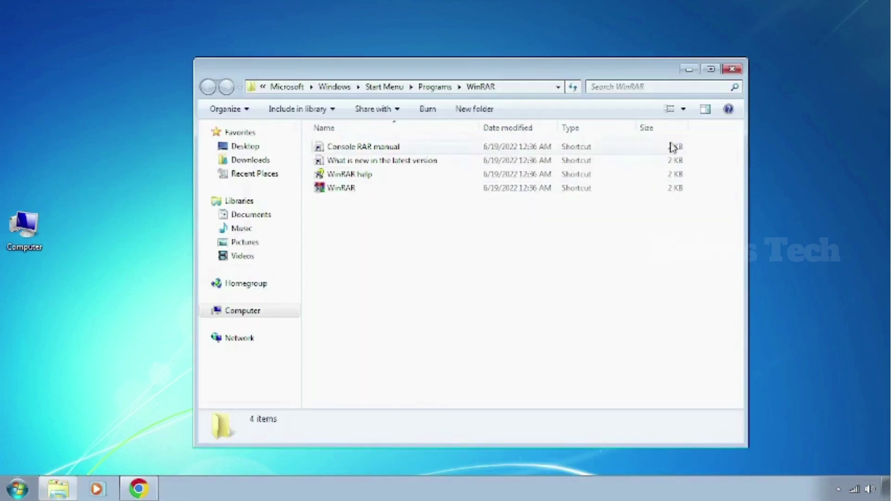
click(733, 70)
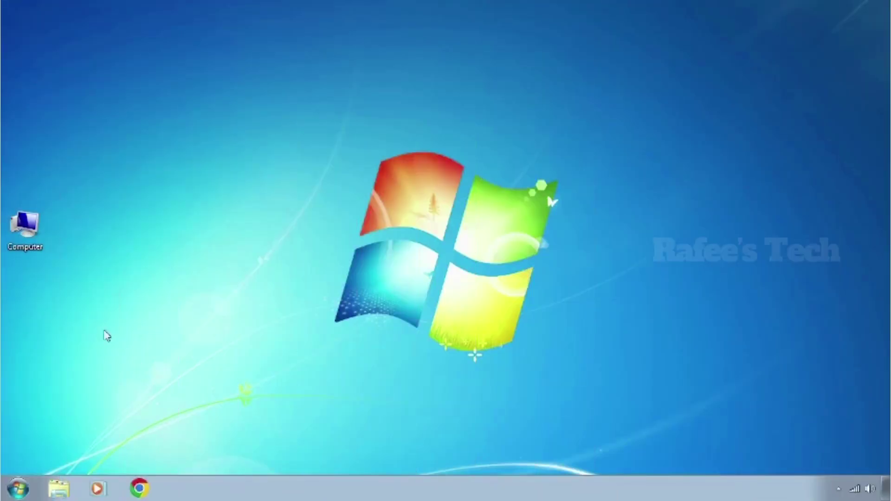
Open the system properties of Computer from the desktop
right_click(38, 240)
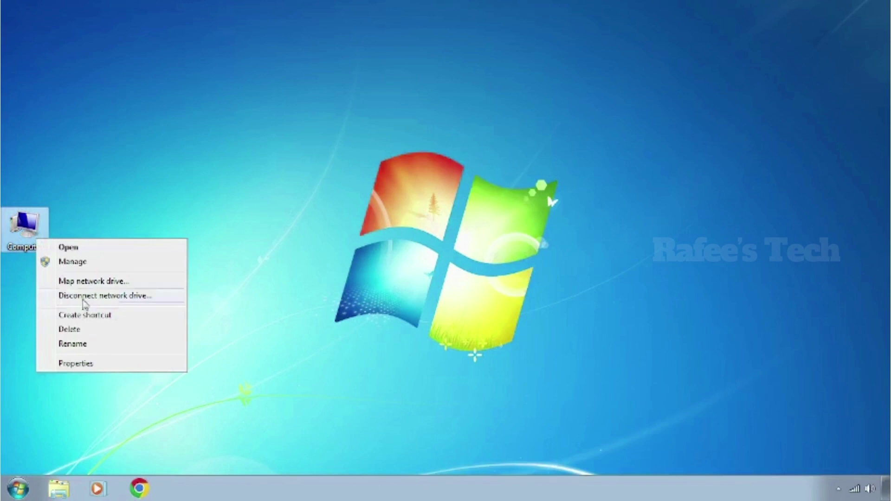
click(97, 364)
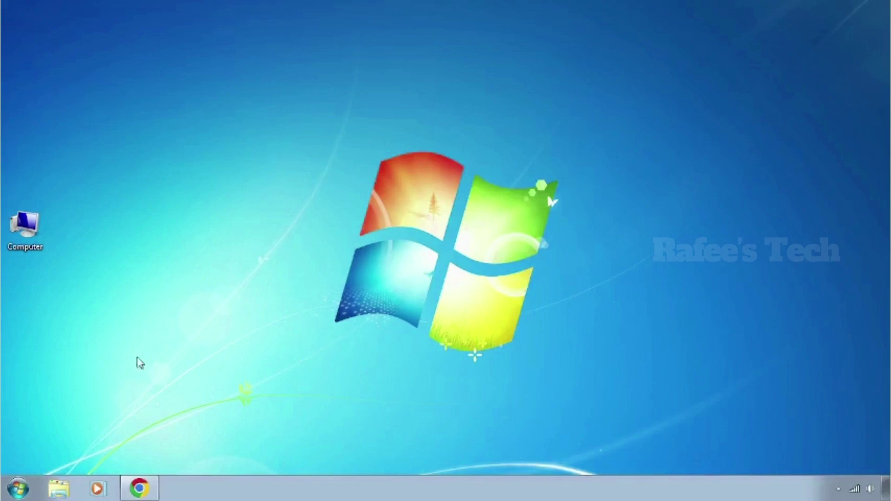
Switch to Chrome and review the Google Drive pages and links of Win 10 64 bit.rar and Win 10 32 bit.rar
click(147, 490)
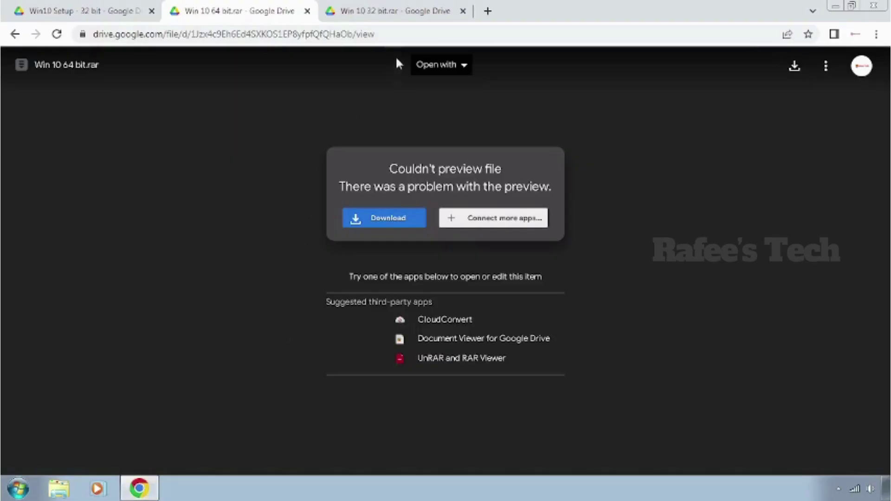
click(381, 38)
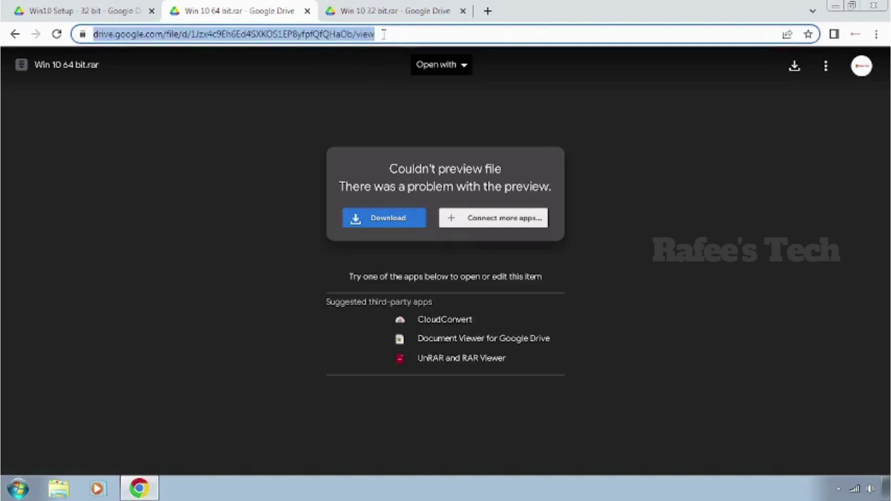
click(384, 35)
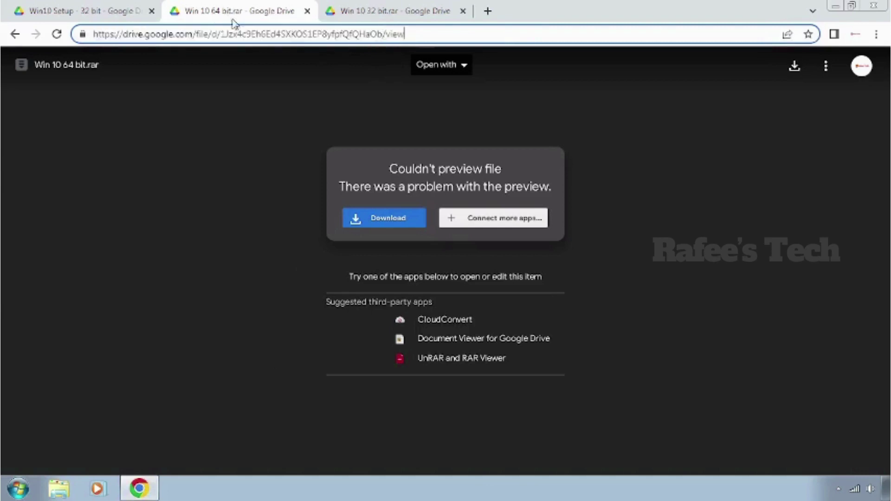
click(372, 11)
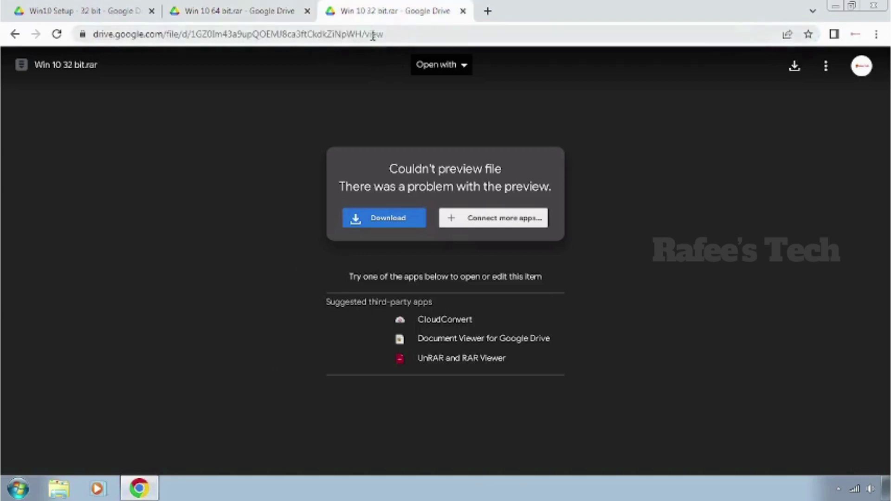
click(372, 35)
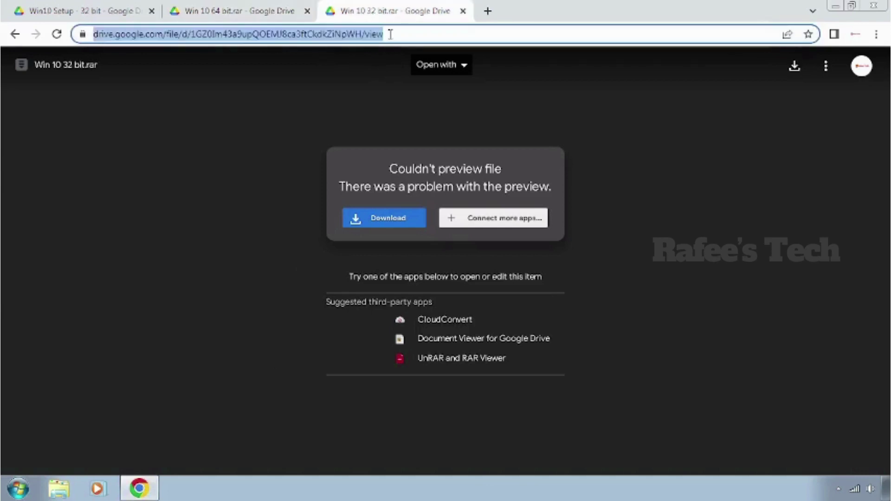
click(267, 8)
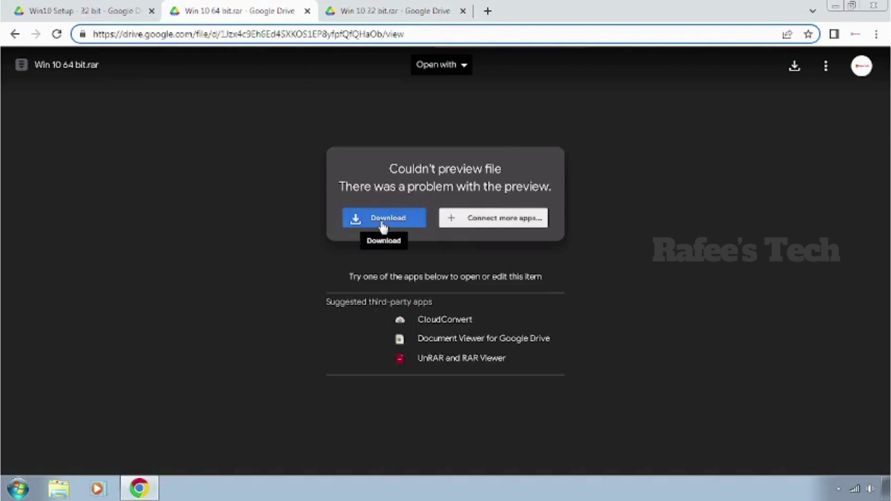
click(382, 19)
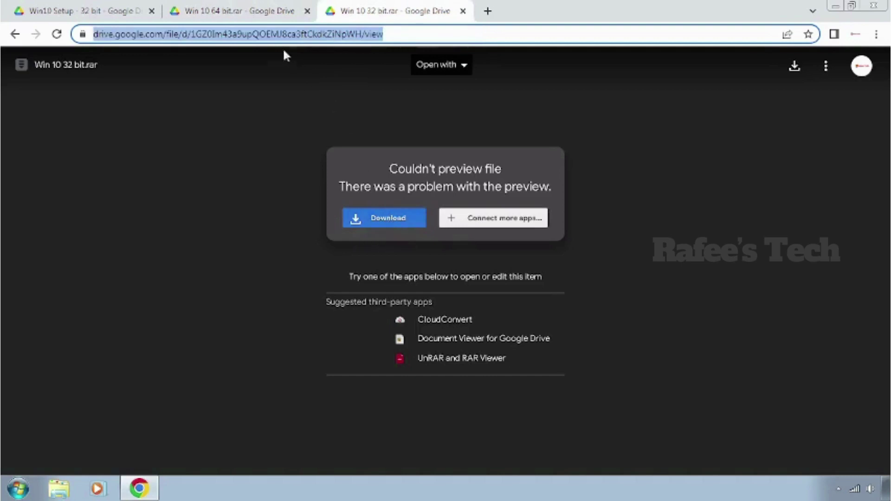
Download Win 10 64 bit.rar from its Google Drive page, proceeding without the virus scan
click(260, 18)
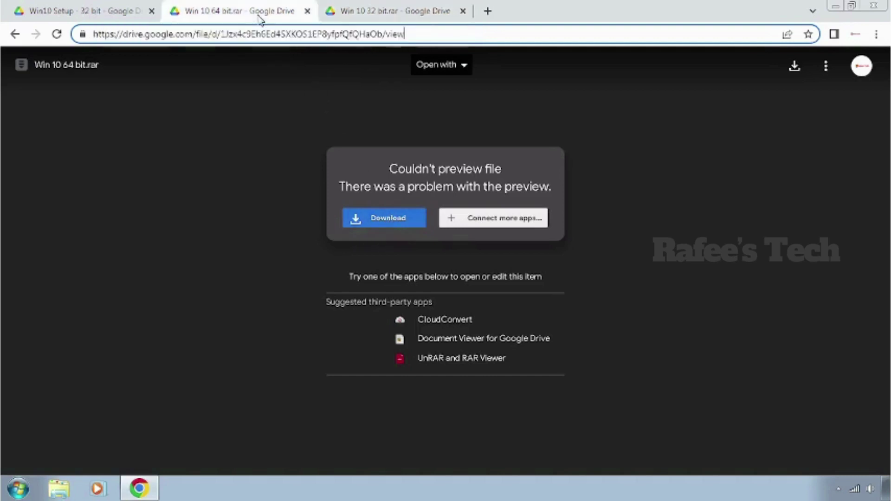
click(383, 223)
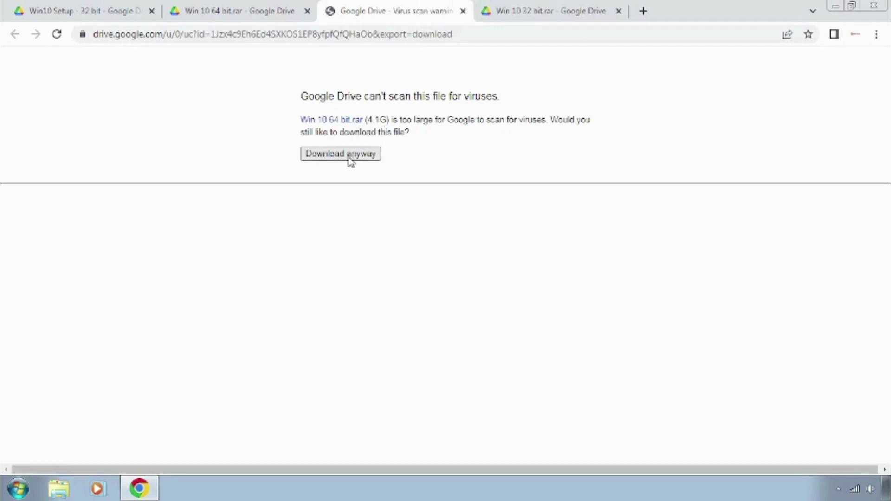
click(350, 158)
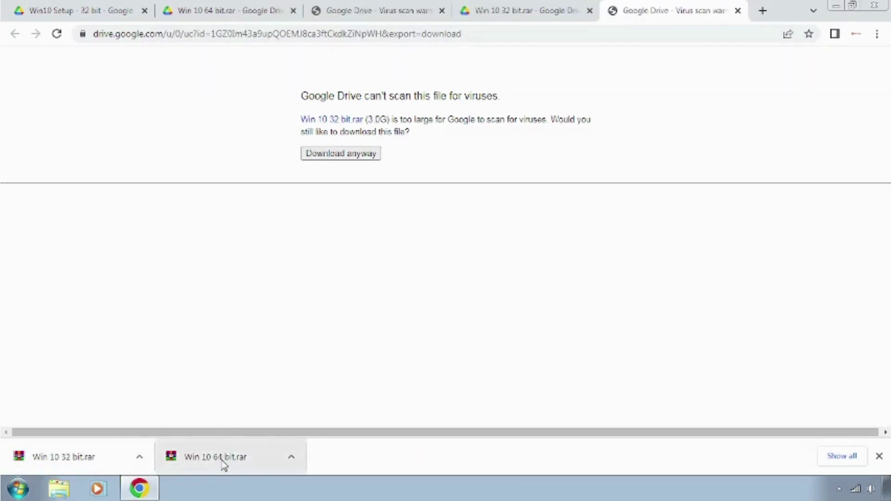
Show the downloaded Win 10 64 bit.rar in its folder, minimize the browser, and extract the archive into Downloads
click(292, 457)
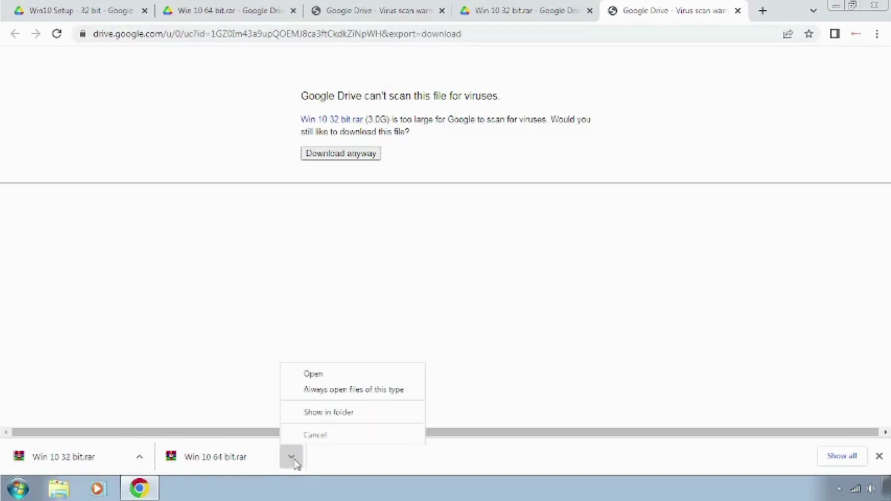
click(327, 412)
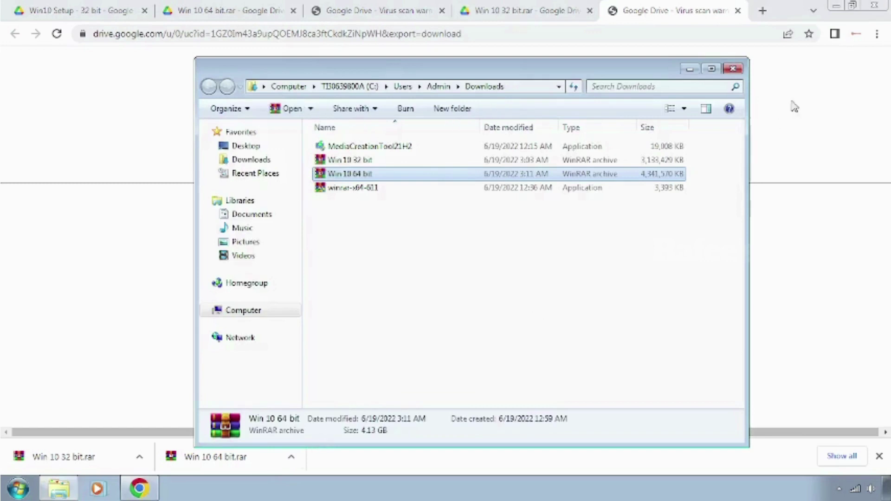
click(837, 5)
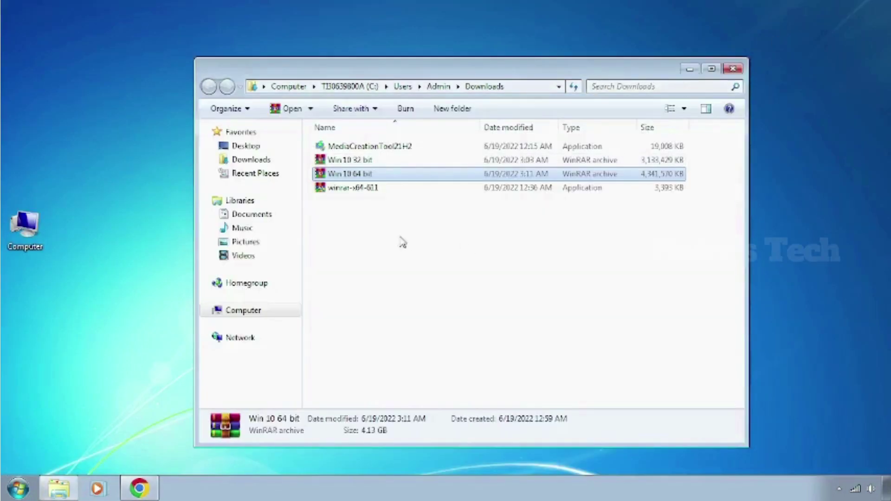
right_click(358, 177)
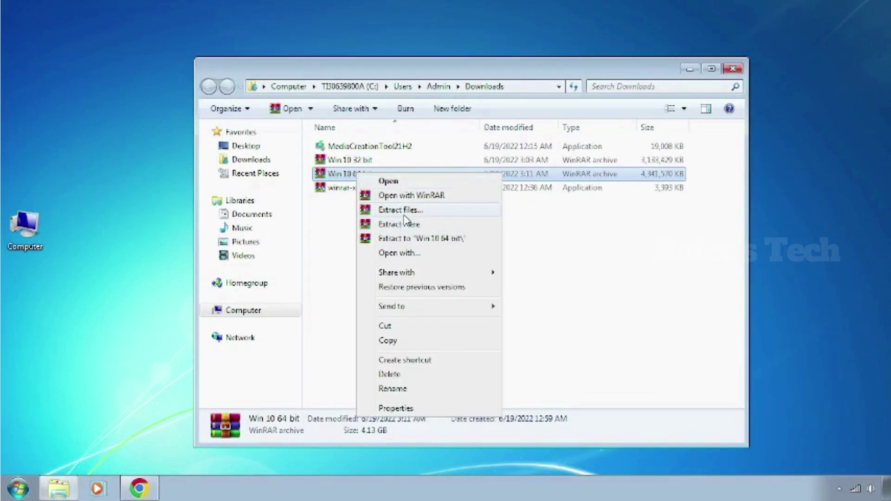
click(402, 225)
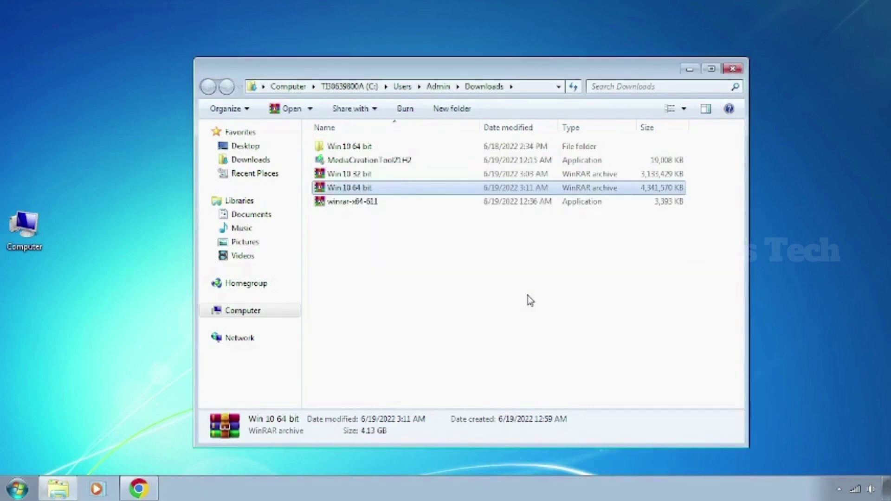
Open the extracted Win 10 64 bit folder and run its setup application
click(355, 147)
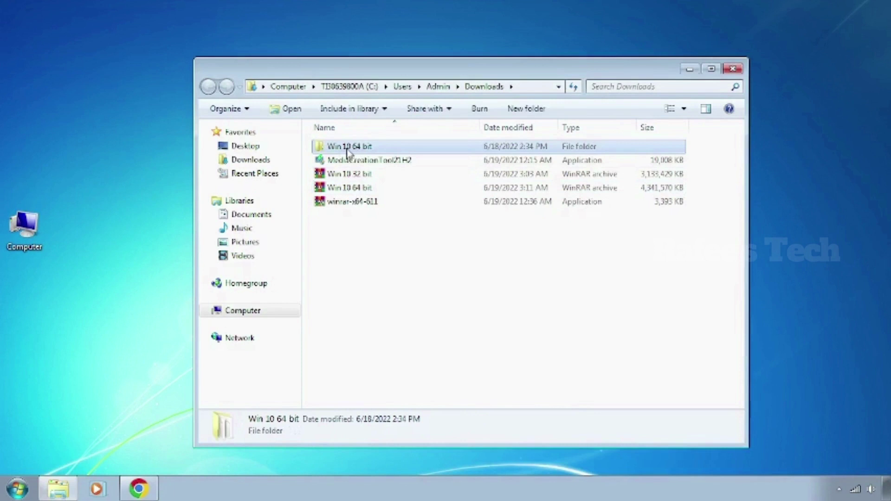
double_click(347, 149)
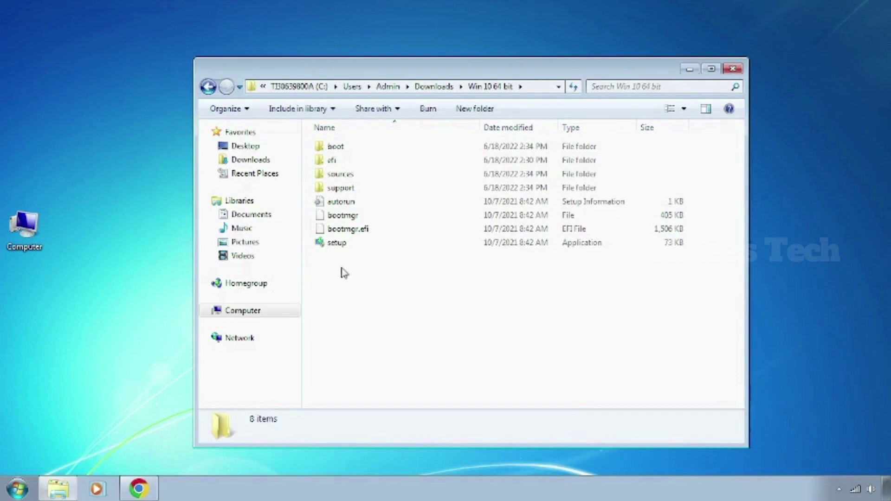
mouse_move(364, 164)
mouse_down()
mouse_move(344, 277)
mouse_move(364, 187)
mouse_move(360, 151)
mouse_up()
click(356, 286)
double_click(337, 243)
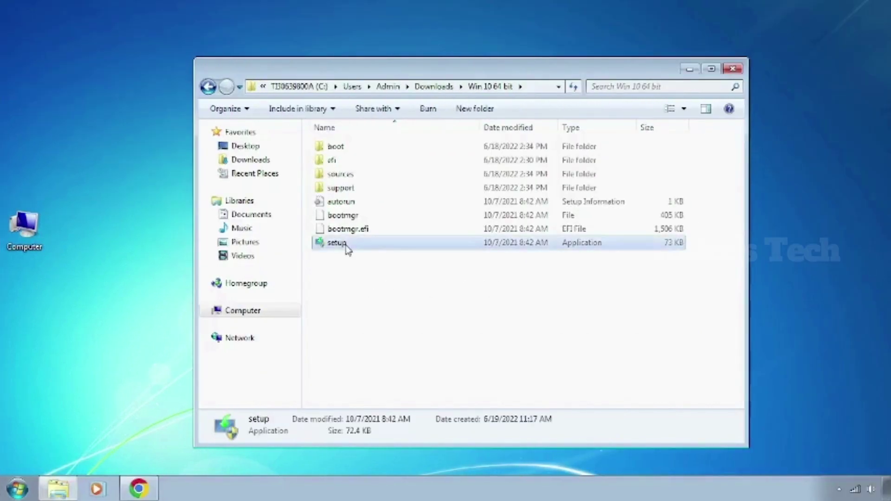